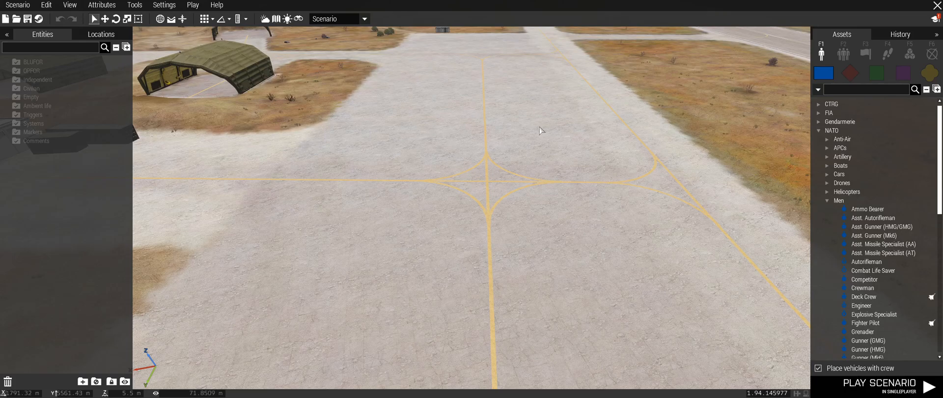
{"action": "key", "text": "d"}
{"action": "key", "text": "w"}
{"action": "key", "text": "a"}
{"action": "key", "text": "s"}
{"action": "key", "text": "d"}
{"action": "key", "text": "w"}
{"action": "key", "text": "a"}
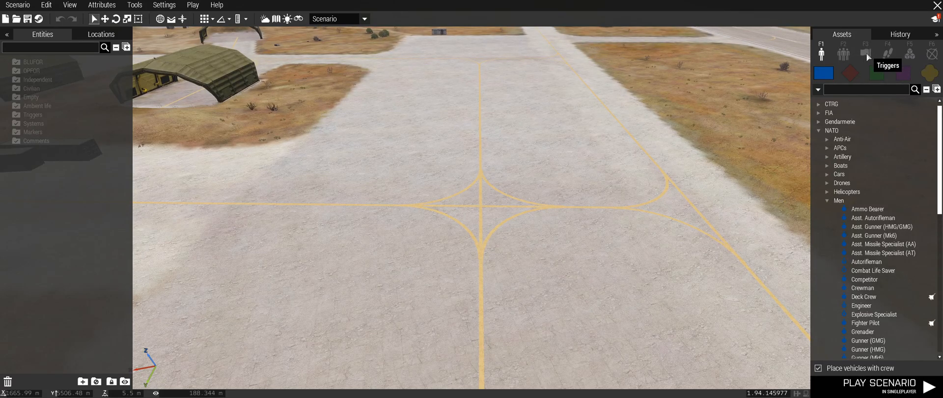
Place a plain Trigger on the airfield apron beside the yellow taxiway crossing
{"action": "left_click", "coordinate": [872, 52]}
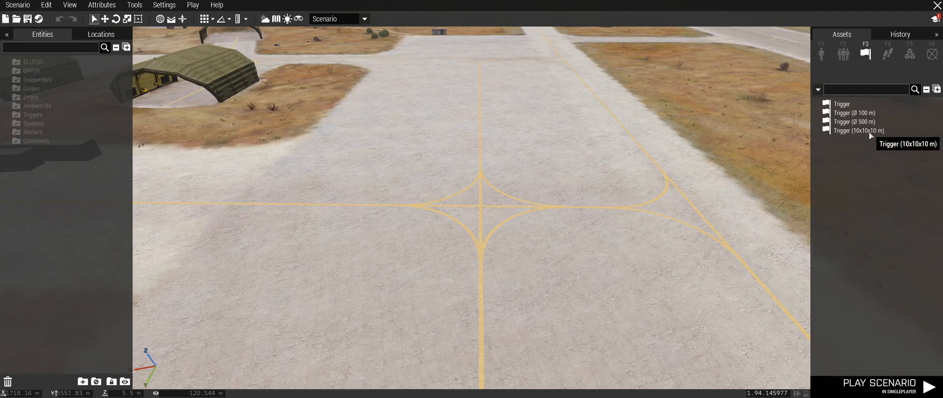
{"action": "key", "text": "s"}
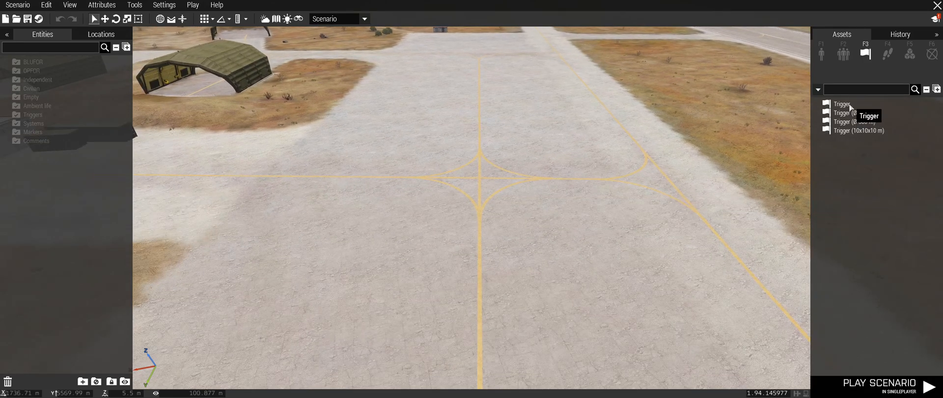
{"action": "left_click_drag", "start_coordinate": [852, 105], "coordinate": [427, 158]}
{"action": "key", "text": "w"}
{"action": "key", "text": "a"}
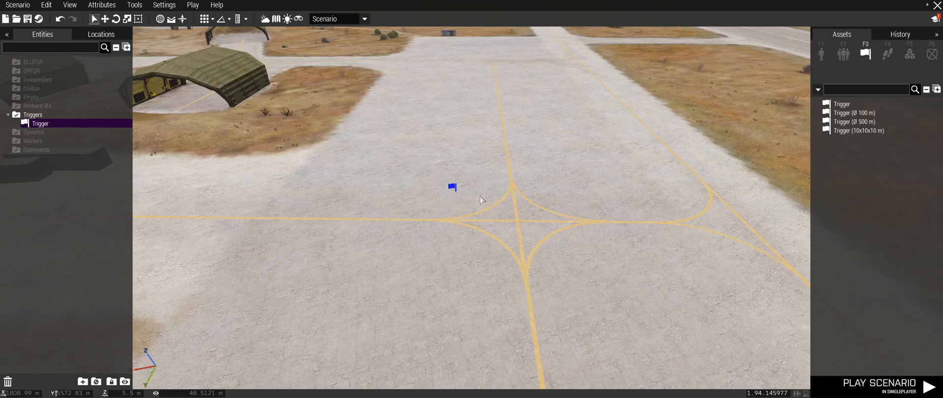
{"action": "key", "text": "s"}
{"action": "mouse_move", "coordinate": [480, 195]}
{"action": "right_mouse_down"}
{"action": "mouse_move", "coordinate": [438, 201]}
{"action": "mouse_move", "coordinate": [476, 202]}
{"action": "right_mouse_up"}
{"action": "key", "text": "w"}
{"action": "key", "text": "s"}
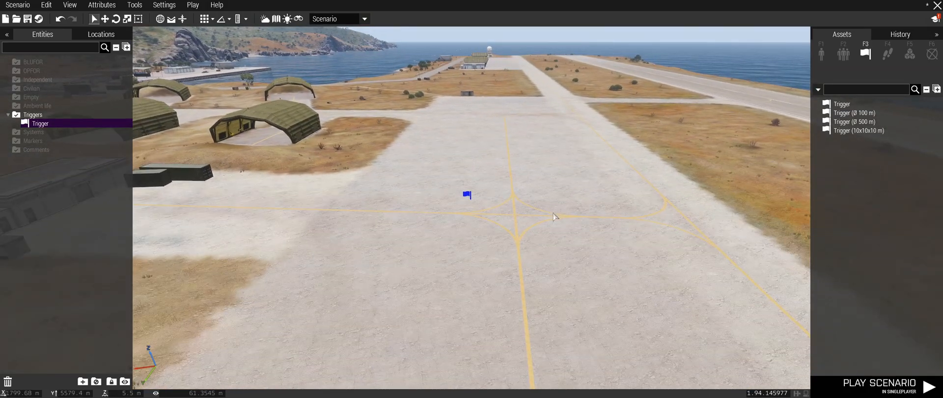
{"action": "key", "text": "w"}
{"action": "right_click_drag", "start_coordinate": [538, 275], "coordinate": [464, 199]}
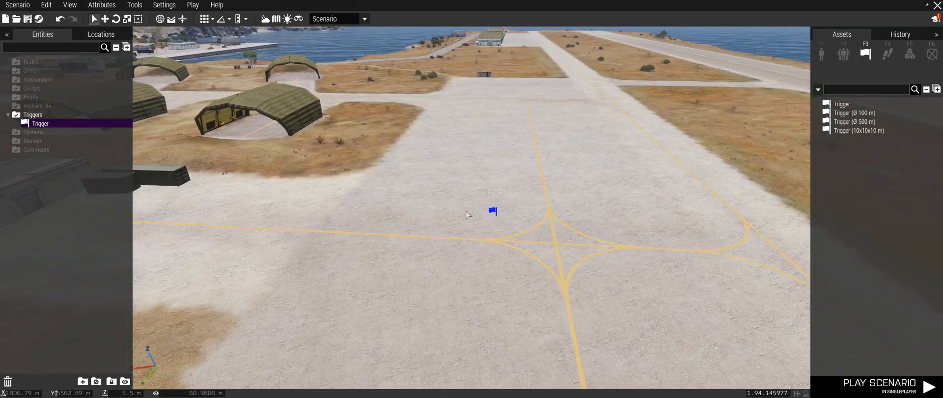
{"action": "key", "text": "d"}
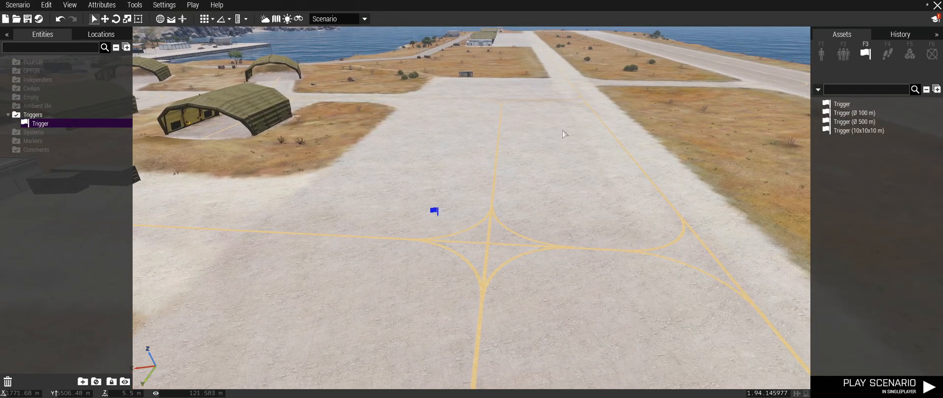
{"action": "key", "text": "w"}
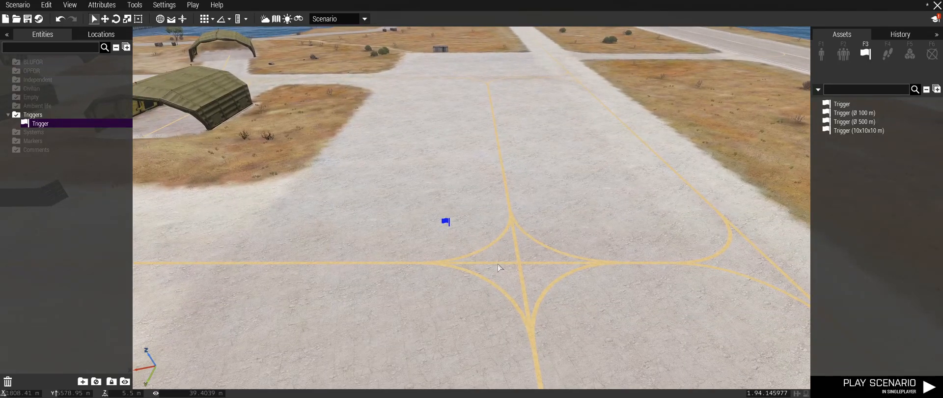
{"action": "key", "text": "s"}
{"action": "key", "text": "w"}
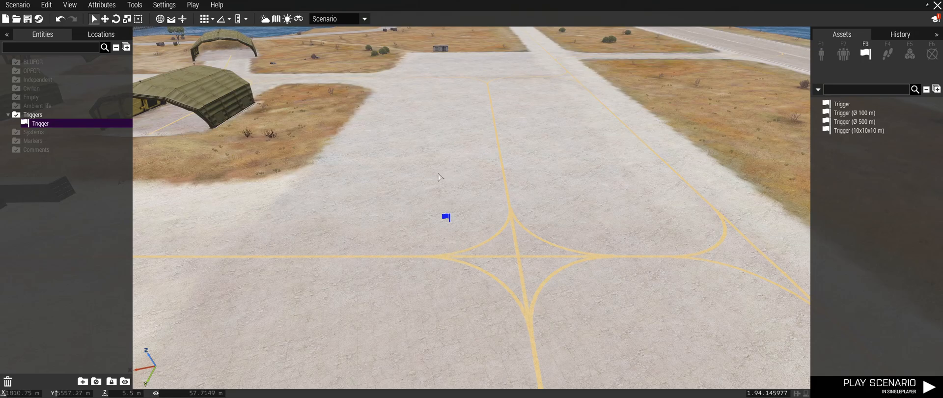
Open the trigger's attributes and set its Activation to Any Player, keeping the activation type at Present
{"action": "double_click", "coordinate": [446, 217]}
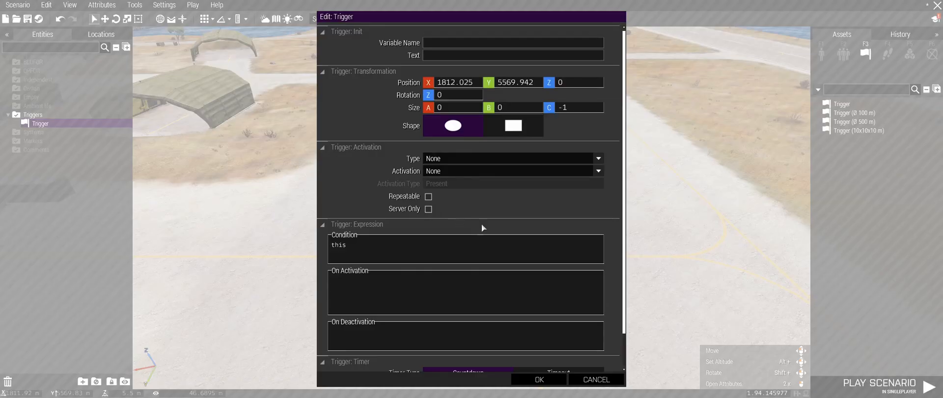
{"action": "left_click", "coordinate": [539, 379]}
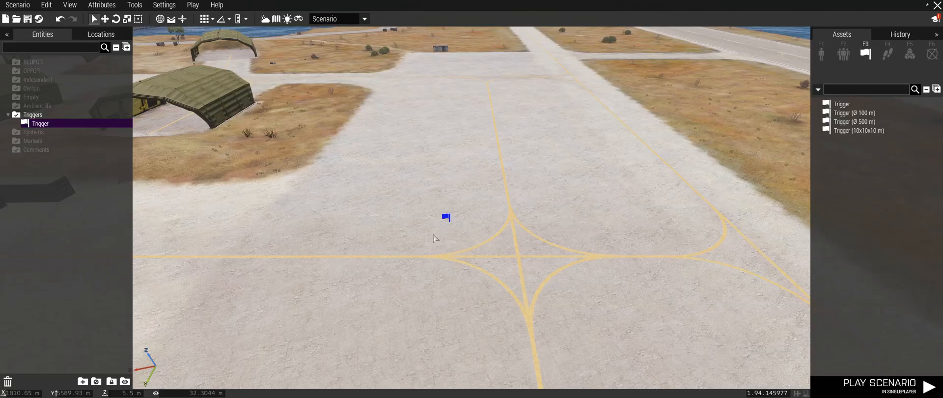
{"action": "right_click", "coordinate": [445, 216]}
{"action": "left_click", "coordinate": [491, 358]}
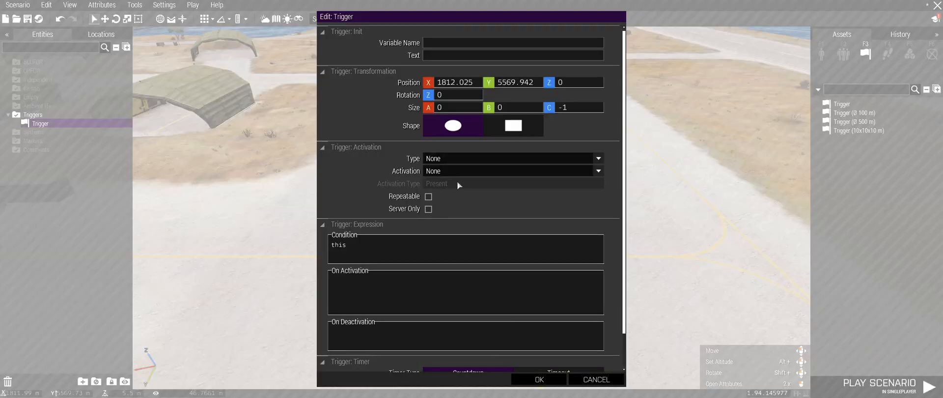
{"action": "left_click_drag", "start_coordinate": [623, 108], "coordinate": [636, 84]}
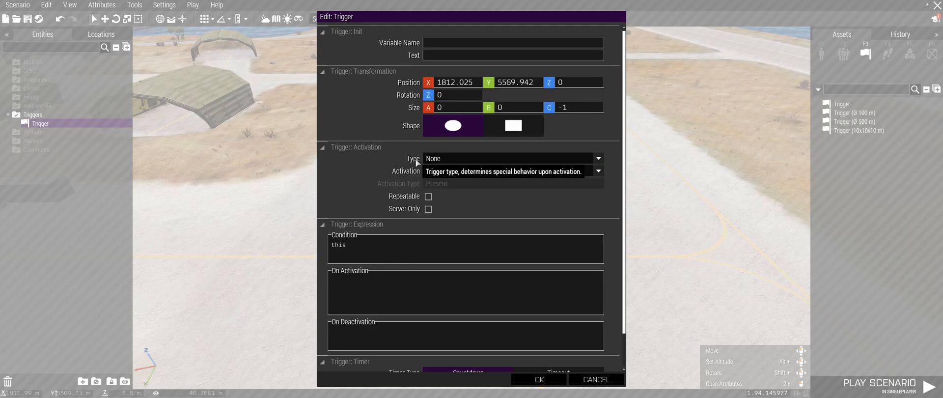
{"action": "mouse_move", "coordinate": [415, 175]}
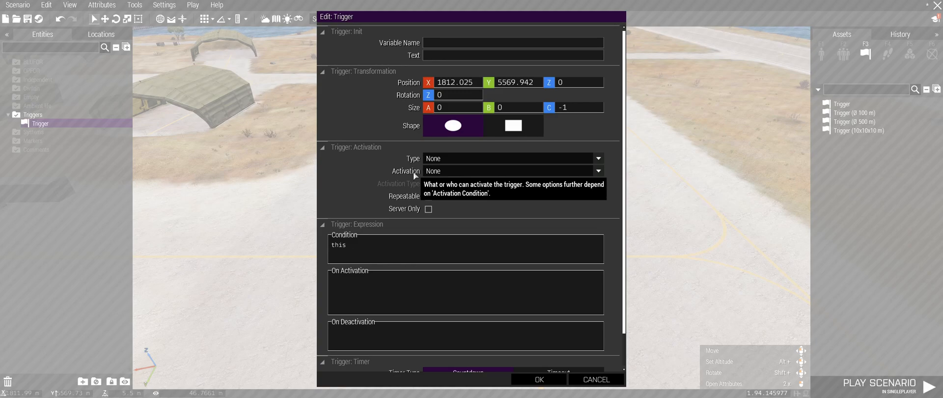
{"action": "left_click", "coordinate": [442, 172]}
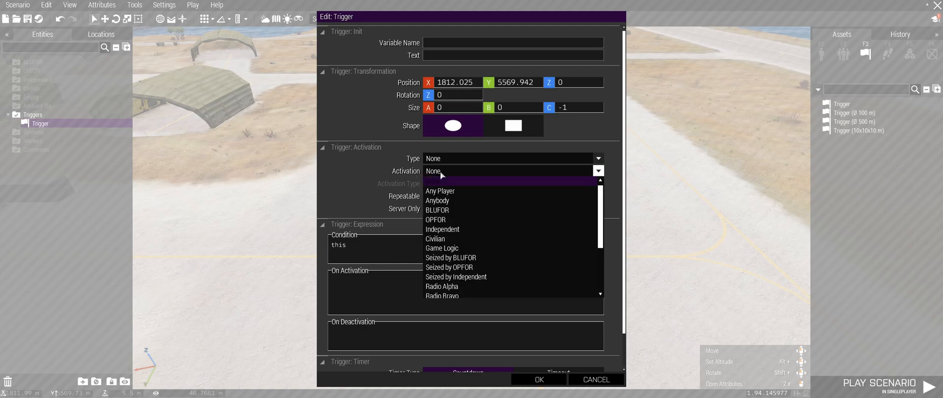
{"action": "left_click", "coordinate": [448, 191]}
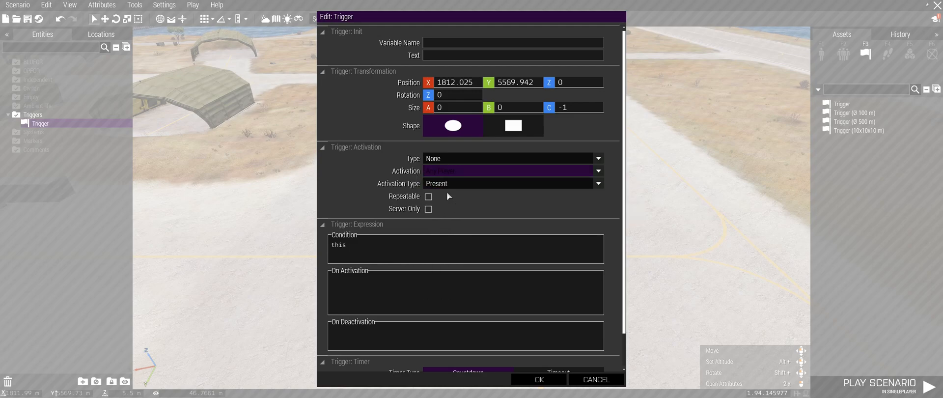
{"action": "left_click", "coordinate": [436, 185]}
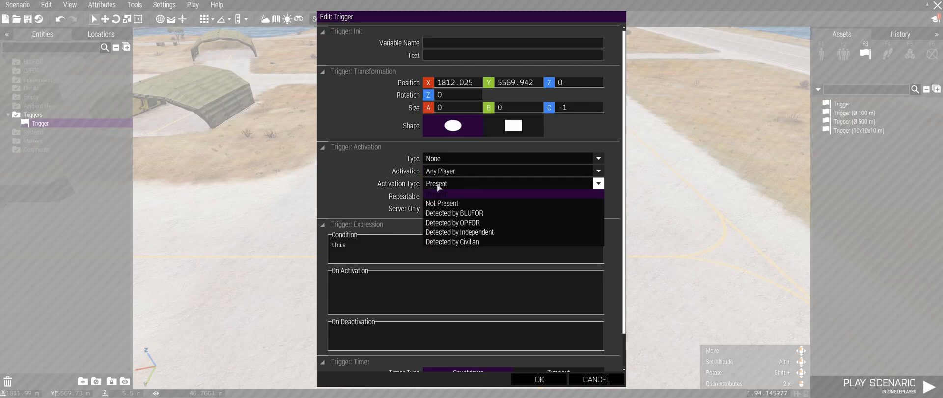
{"action": "left_click", "coordinate": [437, 185]}
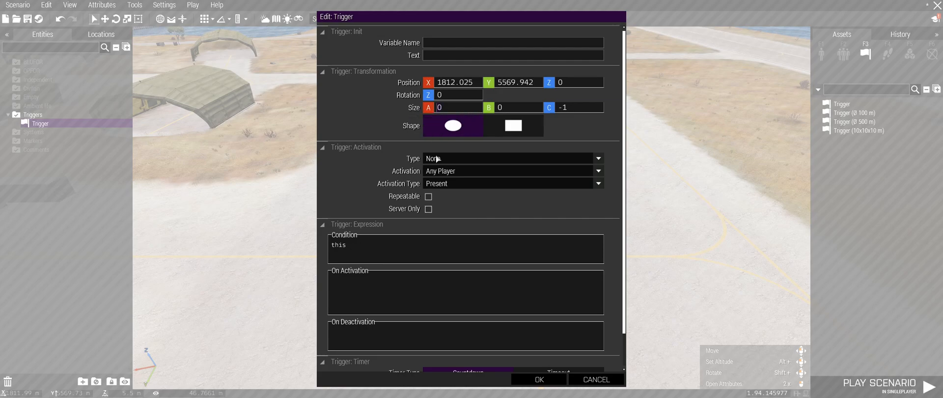
Set the trigger's size to A 2 and B 2, and accept the attributes
{"action": "type", "text": "2"}
{"action": "left_click_drag", "start_coordinate": [514, 107], "coordinate": [470, 108]}
{"action": "type", "text": "2"}
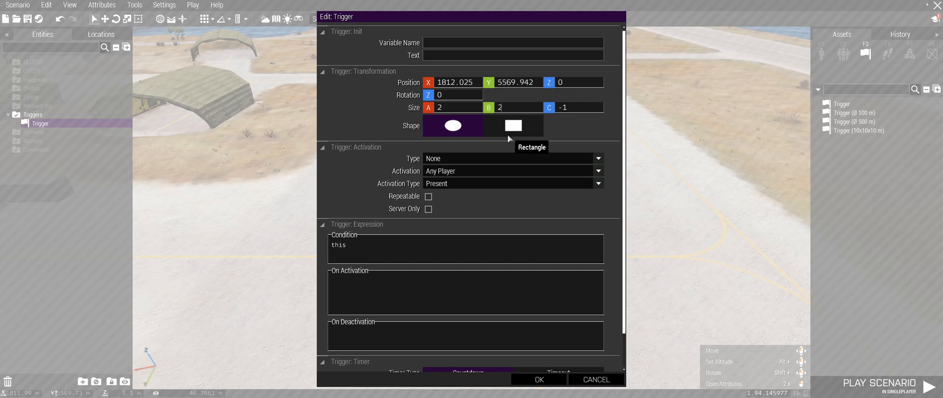
{"action": "left_click", "coordinate": [543, 379]}
Move the trigger onto the centre of the yellow taxiway crossing
{"action": "mouse_move", "coordinate": [461, 268]}
{"action": "right_mouse_down"}
{"action": "mouse_move", "coordinate": [460, 158]}
{"action": "mouse_move", "coordinate": [457, 280]}
{"action": "right_mouse_up"}
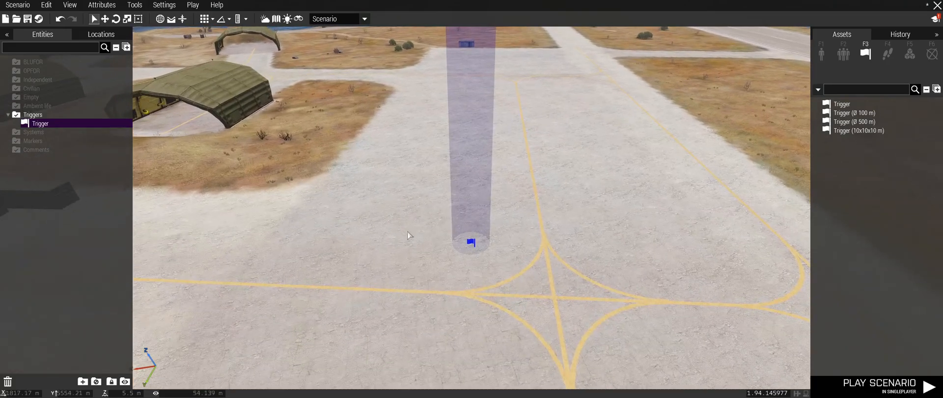
{"action": "left_click_drag", "start_coordinate": [470, 242], "coordinate": [378, 241]}
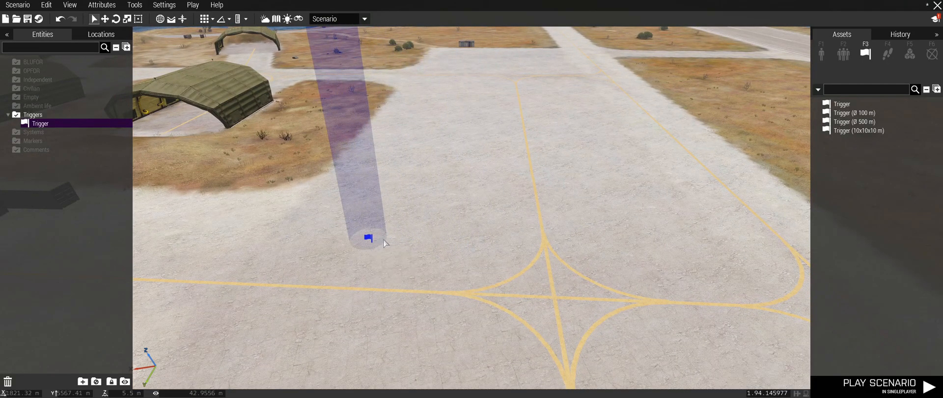
{"action": "key", "text": "a"}
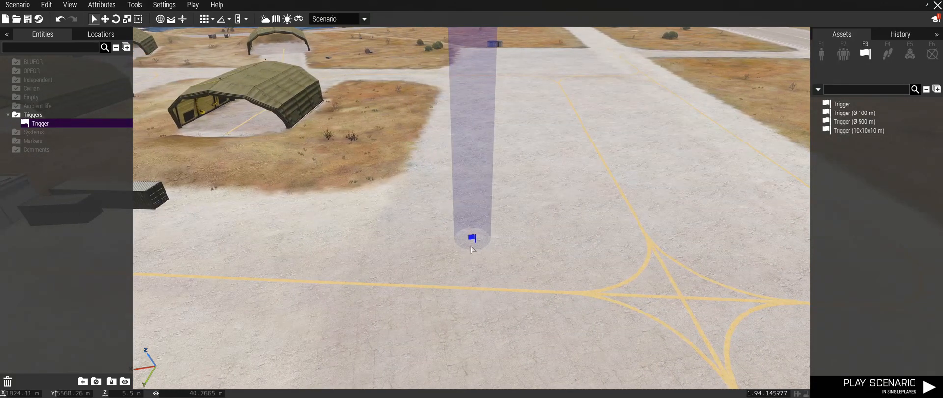
{"action": "key", "text": "d"}
{"action": "key", "text": "s"}
{"action": "left_click_drag", "start_coordinate": [472, 238], "coordinate": [516, 253]}
{"action": "scroll", "coordinate": [502, 297], "scroll_direction": "up", "scroll_amount": 4}
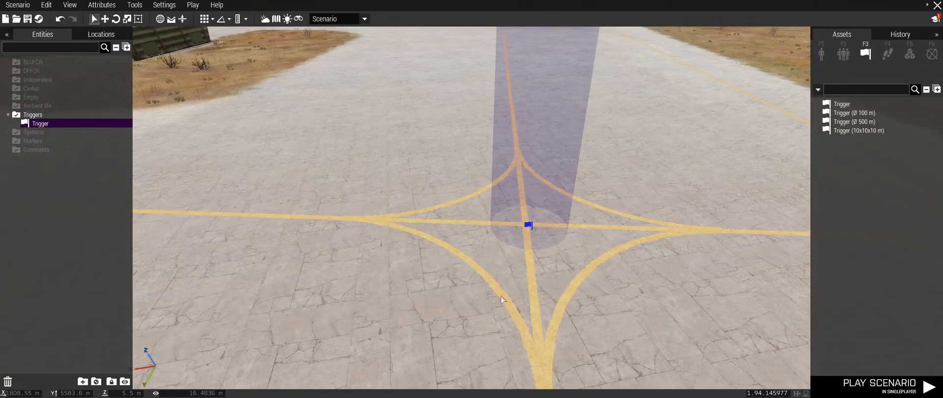
Place a NATO Ammo Bearer on the apron just in front of the trigger area
{"action": "key", "text": "a"}
{"action": "right_click_drag", "start_coordinate": [502, 297], "coordinate": [531, 287]}
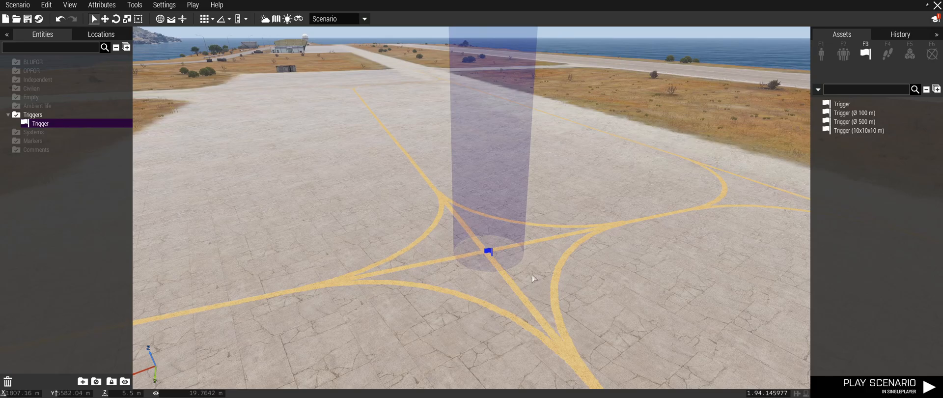
{"action": "key", "text": "w"}
{"action": "key", "text": "s"}
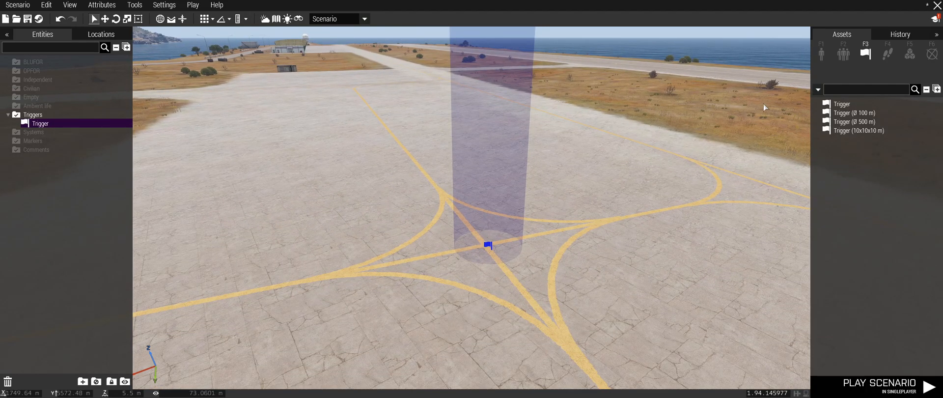
{"action": "key", "text": "d"}
{"action": "left_click", "coordinate": [821, 53]}
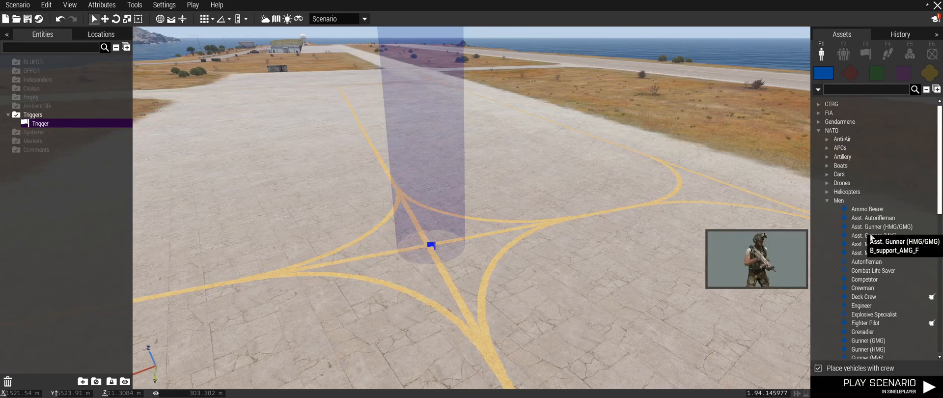
{"action": "left_click", "coordinate": [867, 209]}
{"action": "left_click", "coordinate": [442, 265]}
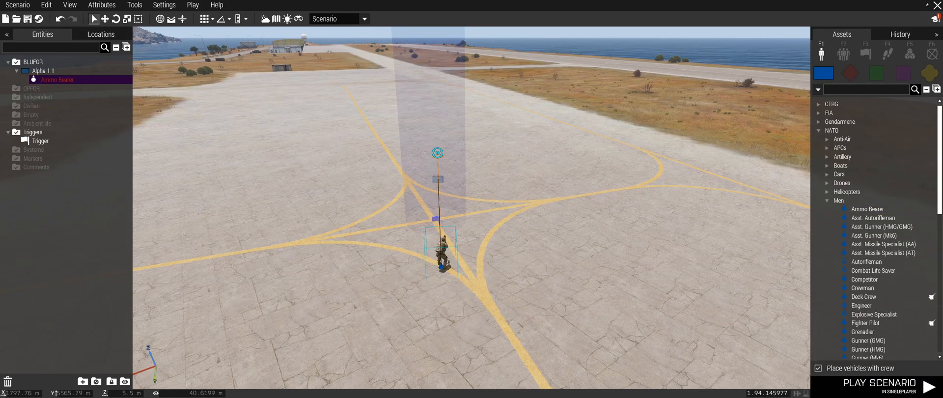
Play the scenario as the Ammo Bearer, walk forward to test the trigger area, and return to the editor
{"action": "right_click_drag", "start_coordinate": [444, 291], "coordinate": [457, 285]}
{"action": "key", "text": "d"}
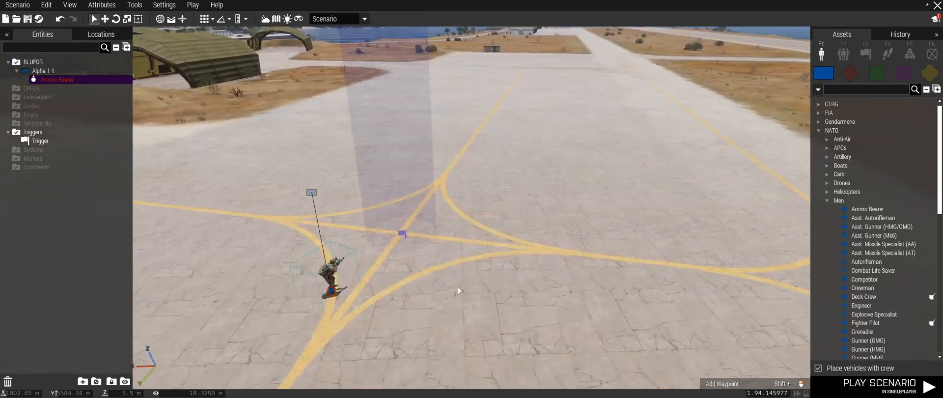
{"action": "right_click", "coordinate": [332, 294]}
{"action": "left_click", "coordinate": [336, 290]}
{"action": "right_click", "coordinate": [334, 289]}
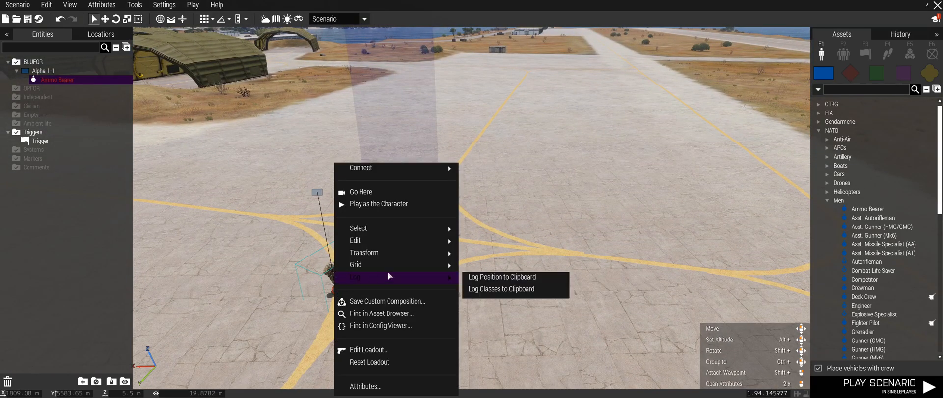
{"action": "left_click", "coordinate": [390, 208]}
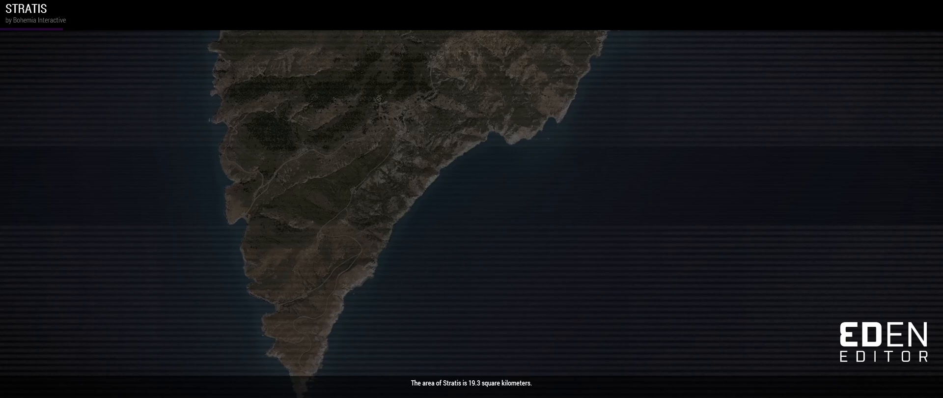
{"action": "key", "text": "w"}
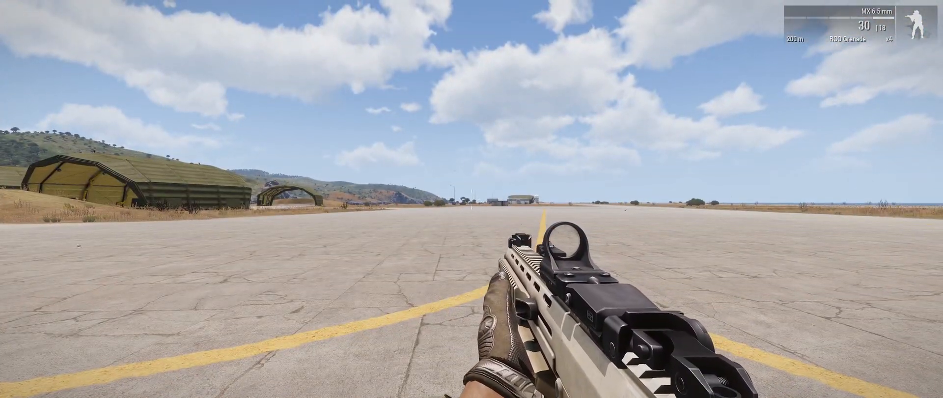
{"action": "key", "text": "Escape"}
{"action": "left_click", "coordinate": [118, 357]}
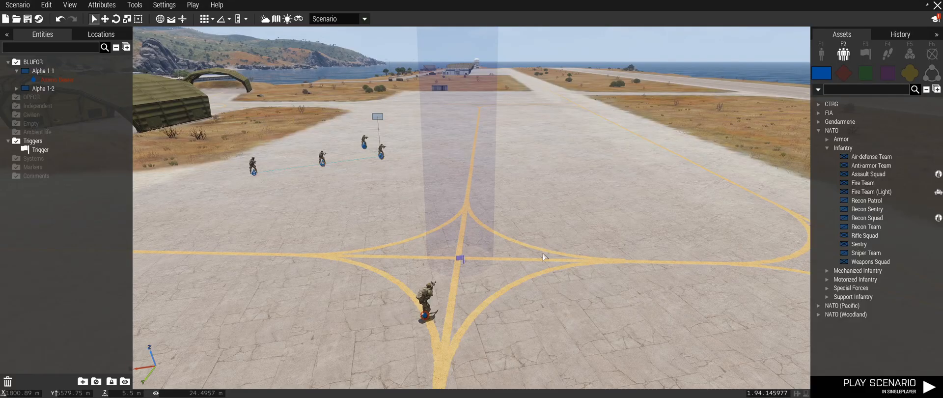
Add a Move waypoint for the four-man Alpha 1-2 group on the opposite side of the taxiway centre line
{"action": "key", "text": "w"}
{"action": "key", "text": "a"}
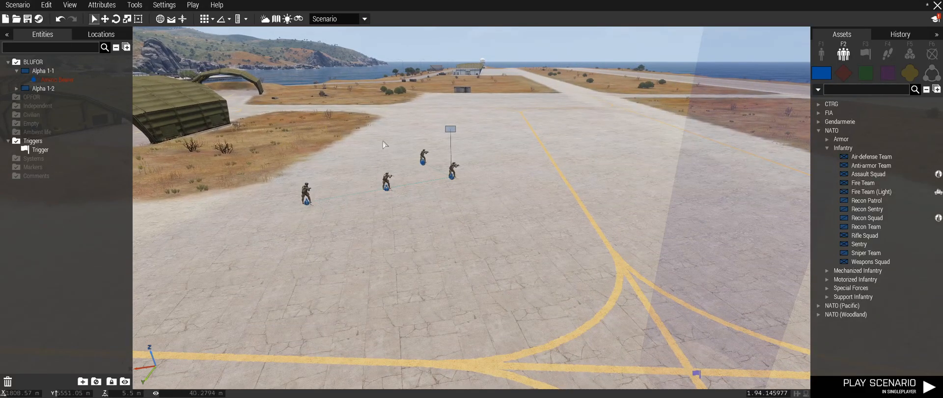
{"action": "key", "text": "d"}
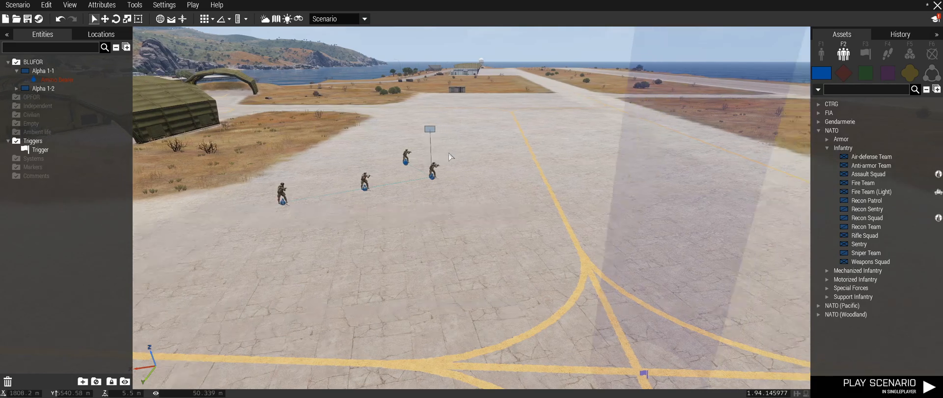
{"action": "key", "text": "s"}
{"action": "left_click", "coordinate": [382, 121]}
{"action": "key", "text": "d"}
{"action": "right_click", "coordinate": [484, 174], "text": "shift"}
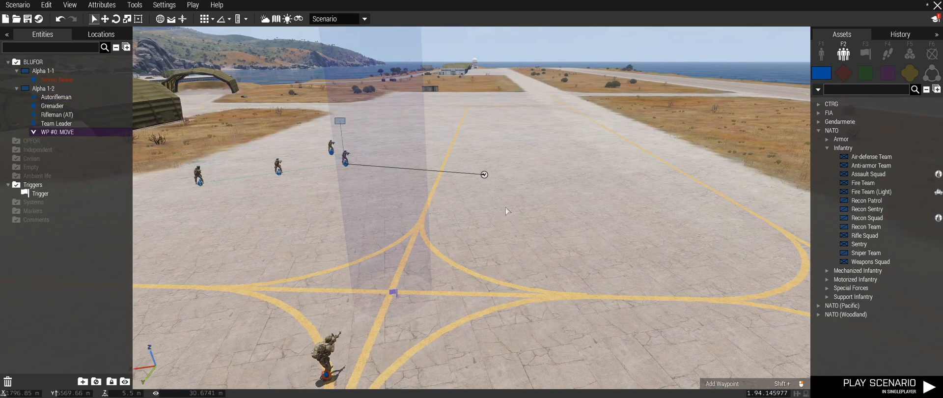
Move the group's first waypoint onto the yellow centre line and add a second Move waypoint farther across the taxiway
{"action": "key", "text": "a"}
{"action": "left_click_drag", "start_coordinate": [511, 175], "coordinate": [473, 164]}
{"action": "right_click", "coordinate": [636, 187], "text": "shift"}
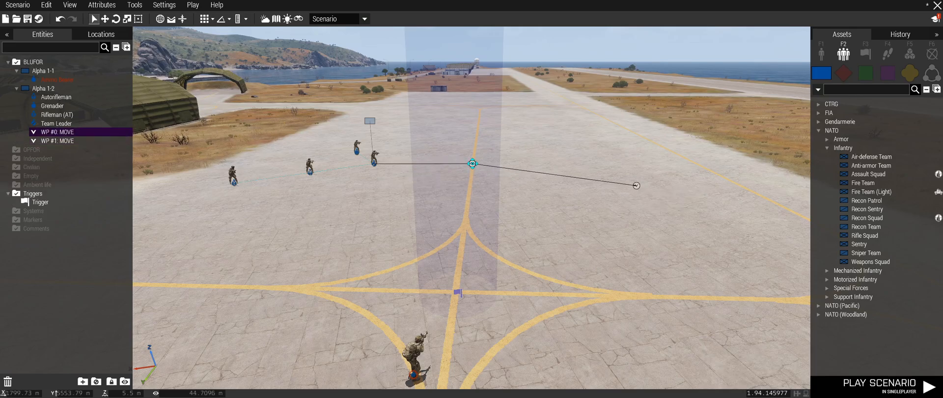
Connect the trigger to the Alpha 1-2 group's first Move waypoint with Set Waypoint Activation
{"action": "key", "text": "s"}
{"action": "right_click_drag", "start_coordinate": [487, 242], "coordinate": [512, 236]}
{"action": "key", "text": "w"}
{"action": "right_click", "coordinate": [458, 241]}
{"action": "mouse_move", "coordinate": [515, 244]}
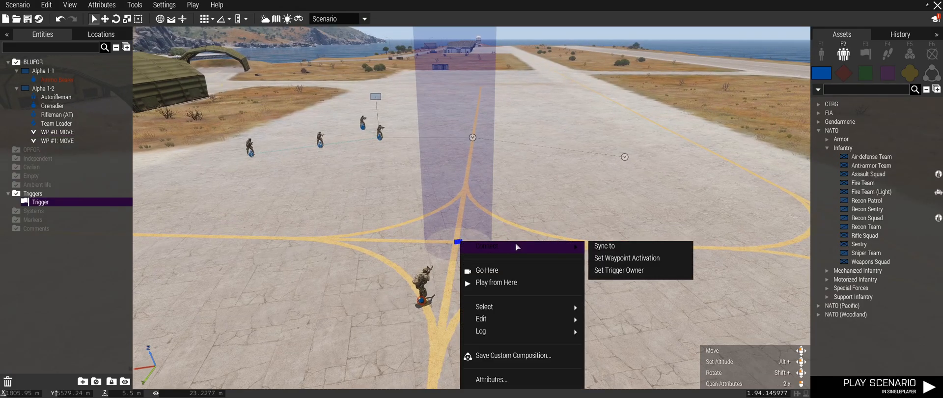
{"action": "left_click", "coordinate": [626, 260]}
{"action": "key", "text": "w"}
{"action": "key", "text": "d"}
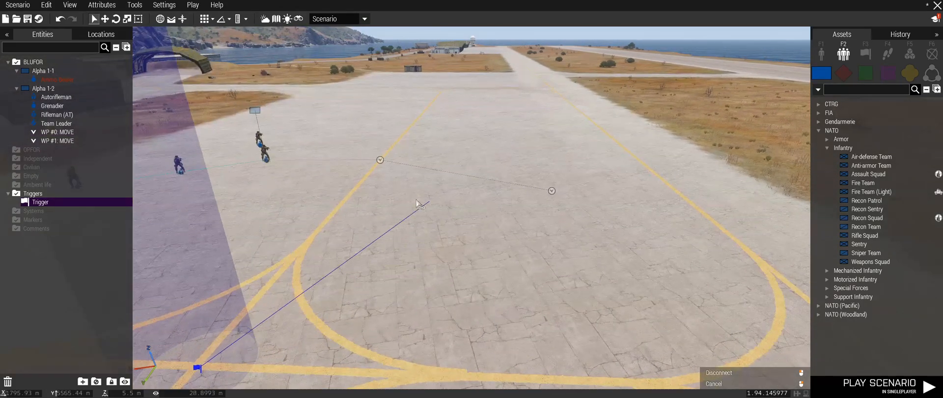
{"action": "left_click", "coordinate": [381, 164]}
{"action": "key", "text": "a"}
{"action": "key", "text": "s"}
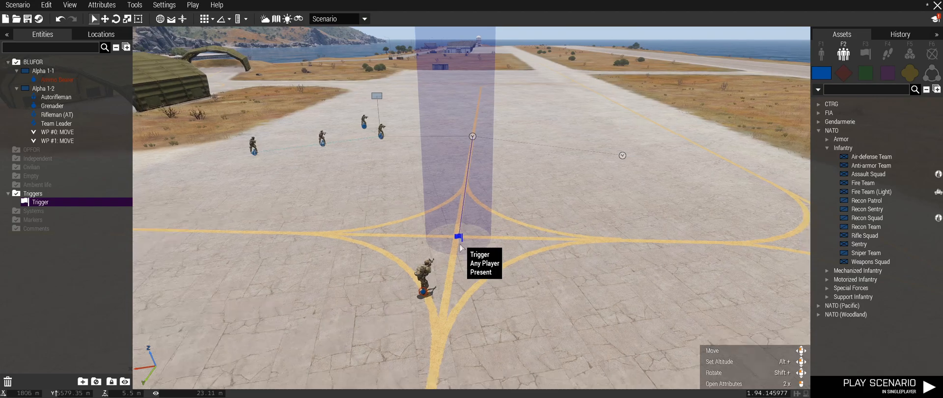
Play as the Ammo Bearer and walk forward into the trigger area to test the waypoint activation
{"action": "key", "text": "s"}
{"action": "key", "text": "a"}
{"action": "right_click", "coordinate": [478, 243]}
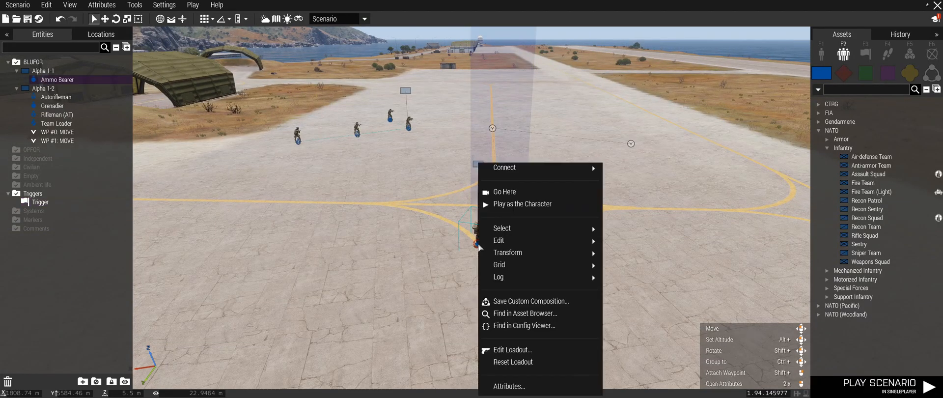
{"action": "left_click", "coordinate": [514, 205]}
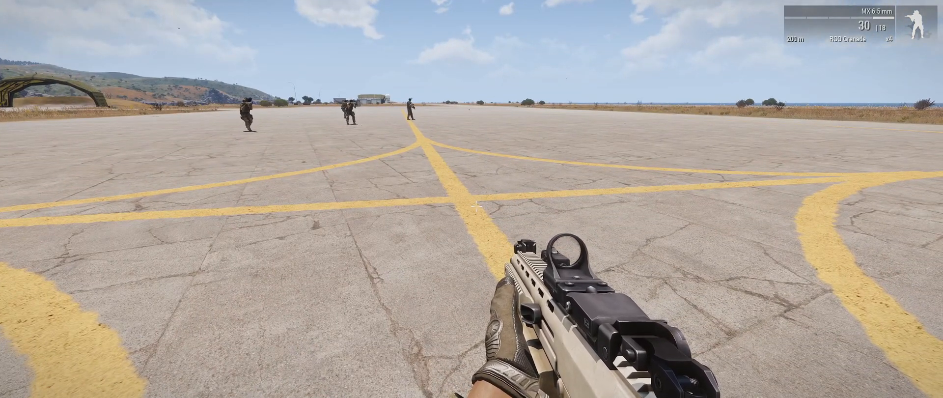
{"action": "key", "text": "w"}
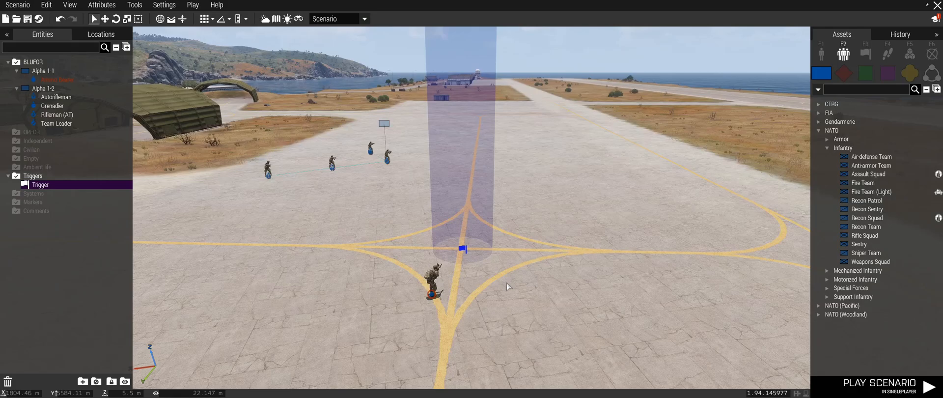
Assign the Ammo Bearer as the trigger's owner with Set Trigger Owner
{"action": "mouse_move", "coordinate": [508, 294]}
{"action": "right_mouse_down"}
{"action": "mouse_move", "coordinate": [496, 301]}
{"action": "mouse_move", "coordinate": [503, 291]}
{"action": "right_mouse_up"}
{"action": "key", "text": "s"}
{"action": "right_click_drag", "start_coordinate": [478, 261], "coordinate": [526, 203]}
{"action": "key", "text": "w"}
{"action": "key", "text": "s"}
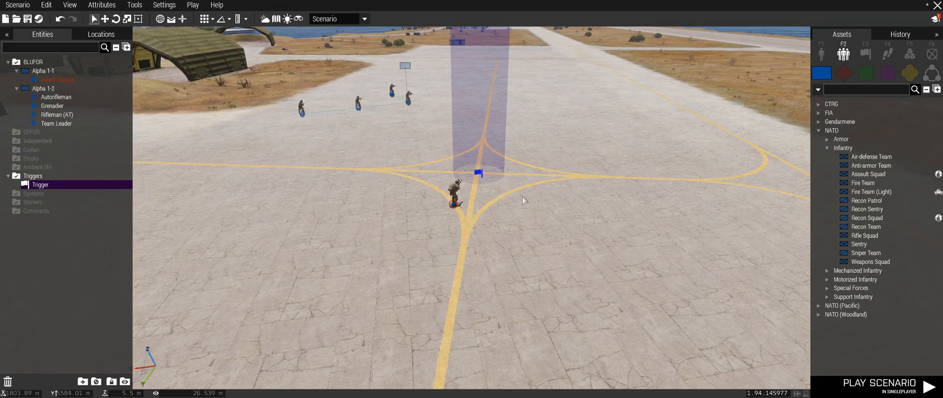
{"action": "key", "text": "w"}
{"action": "right_click", "coordinate": [480, 214]}
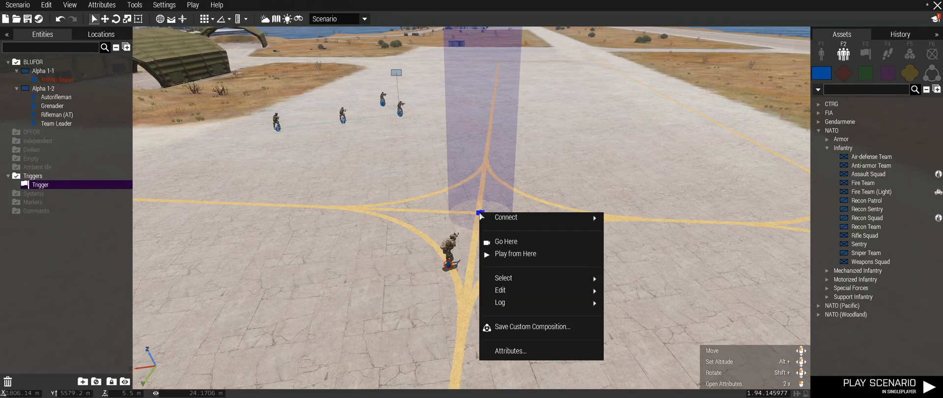
{"action": "mouse_move", "coordinate": [483, 219]}
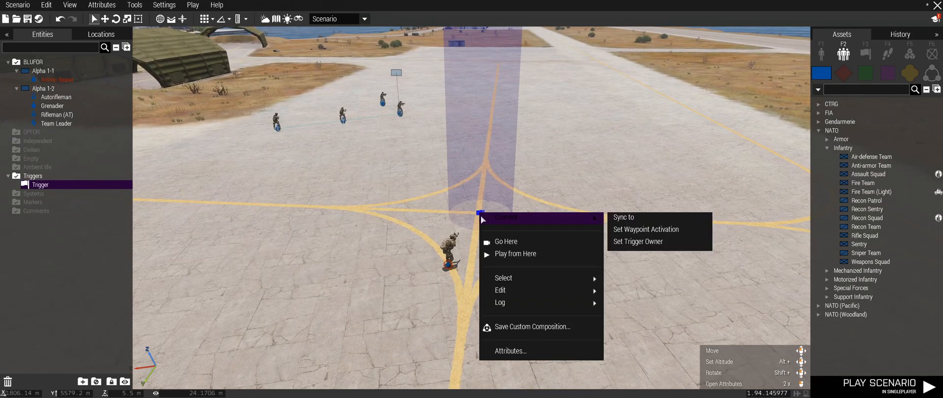
{"action": "left_click", "coordinate": [648, 242]}
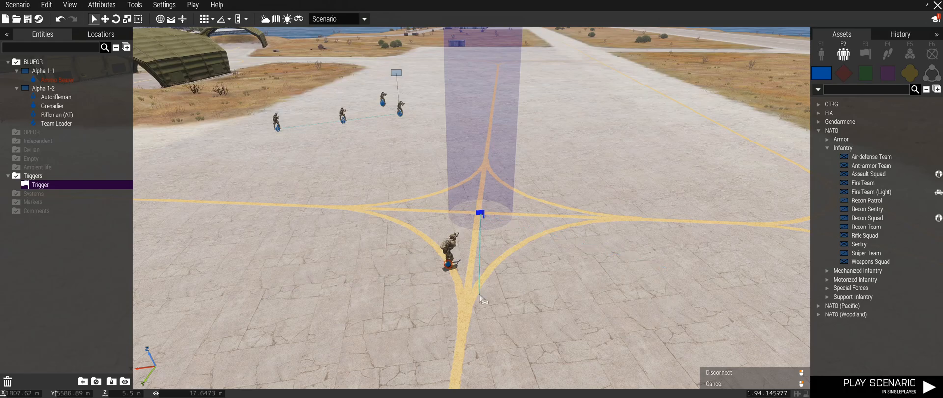
{"action": "left_click", "coordinate": [452, 271]}
{"action": "key", "text": "d"}
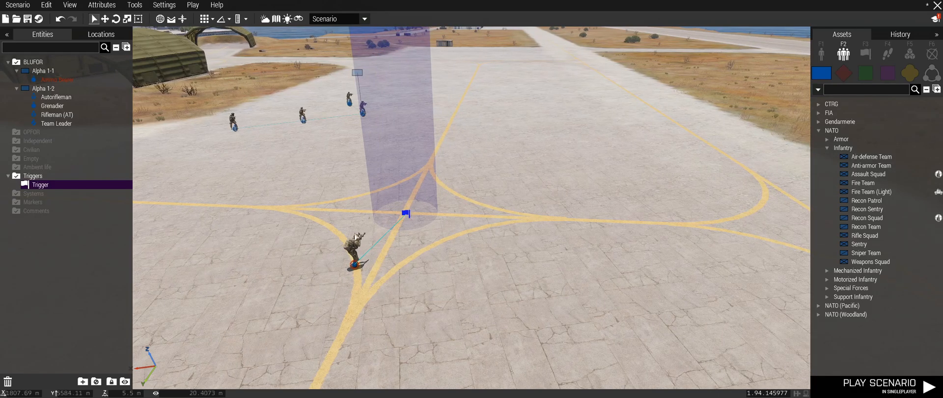
In the trigger's attributes, choose Owner Only as the activation and Present as the activation type
{"action": "double_click", "coordinate": [407, 212]}
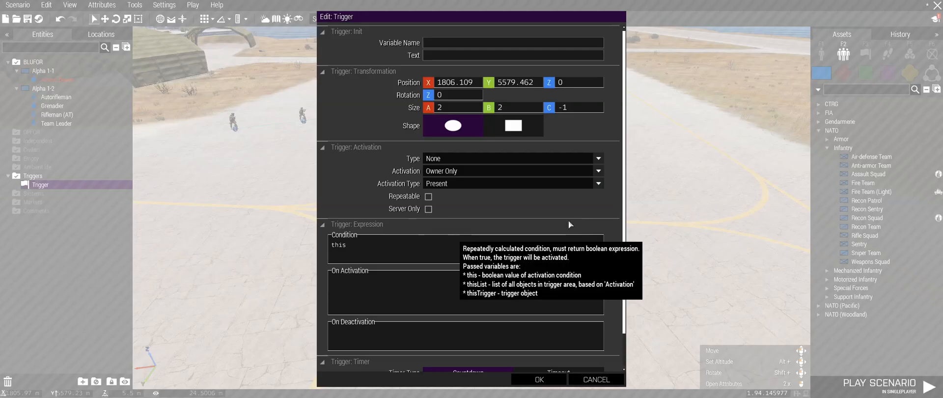
{"action": "left_click", "coordinate": [441, 172]}
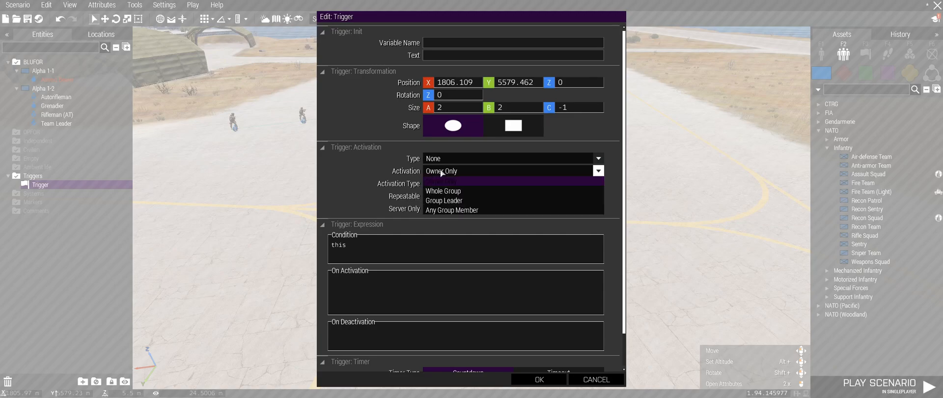
{"action": "left_click", "coordinate": [446, 173]}
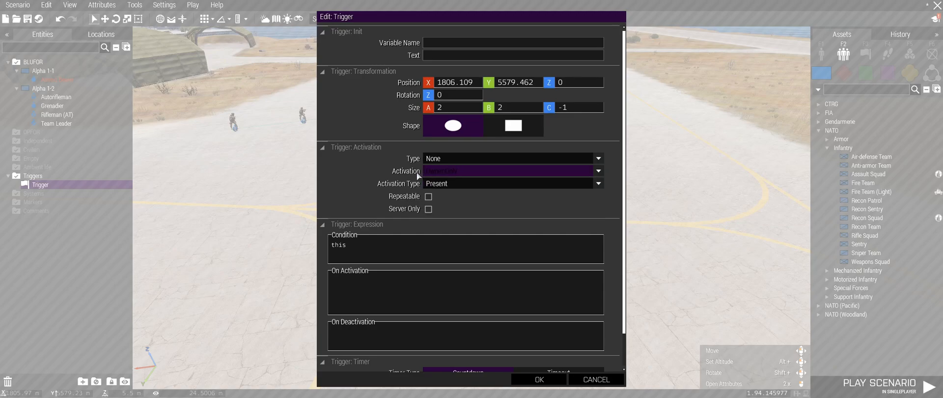
{"action": "left_click", "coordinate": [480, 172]}
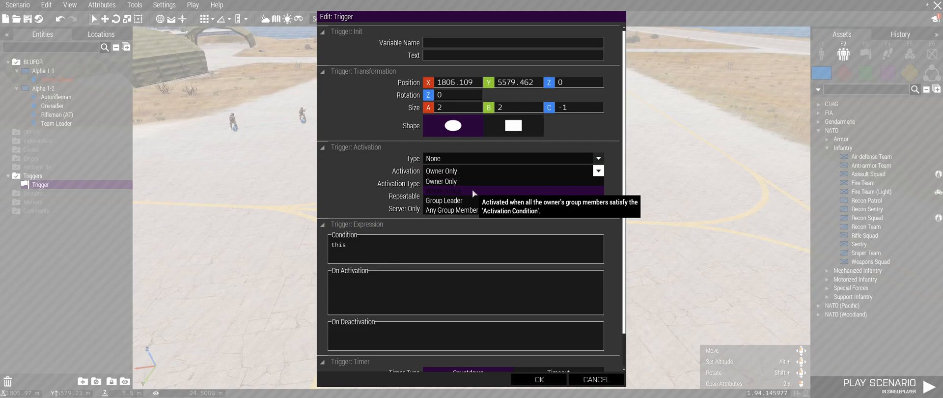
{"action": "left_click", "coordinate": [490, 182]}
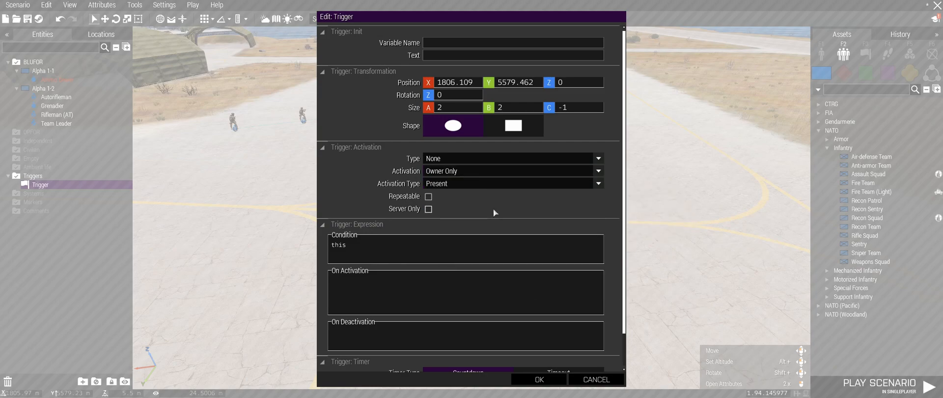
{"action": "left_click", "coordinate": [458, 185]}
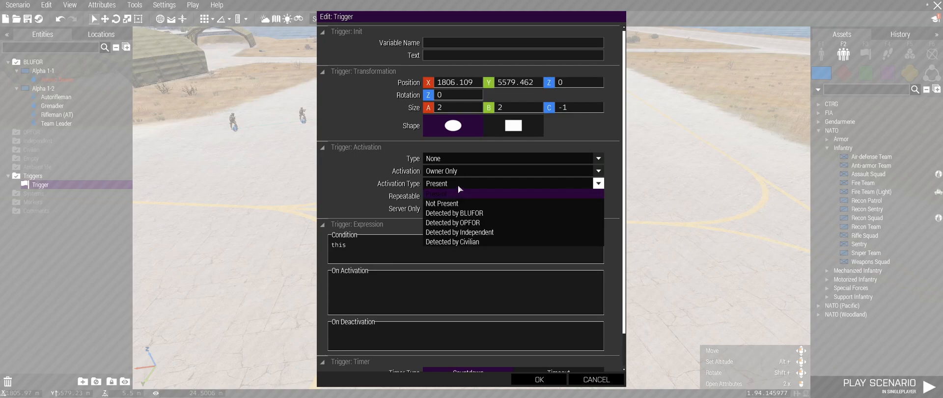
{"action": "left_click", "coordinate": [450, 194]}
{"action": "left_click", "coordinate": [539, 379]}
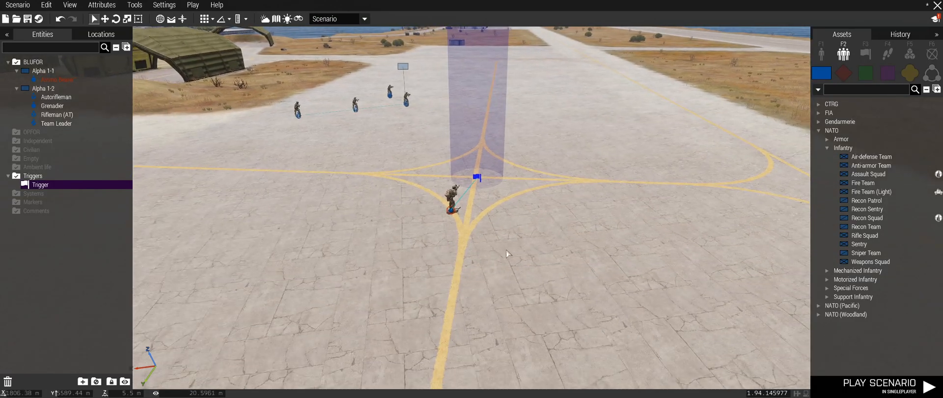
{"action": "key", "text": "w"}
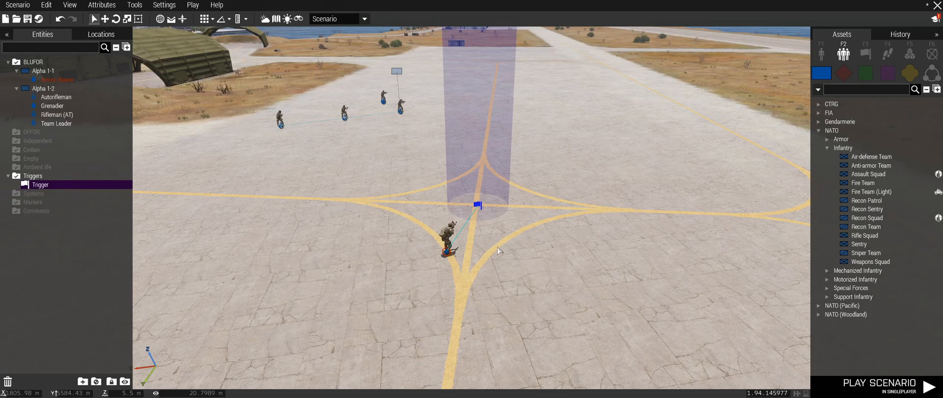
{"action": "key", "text": "w"}
{"action": "key", "text": "s"}
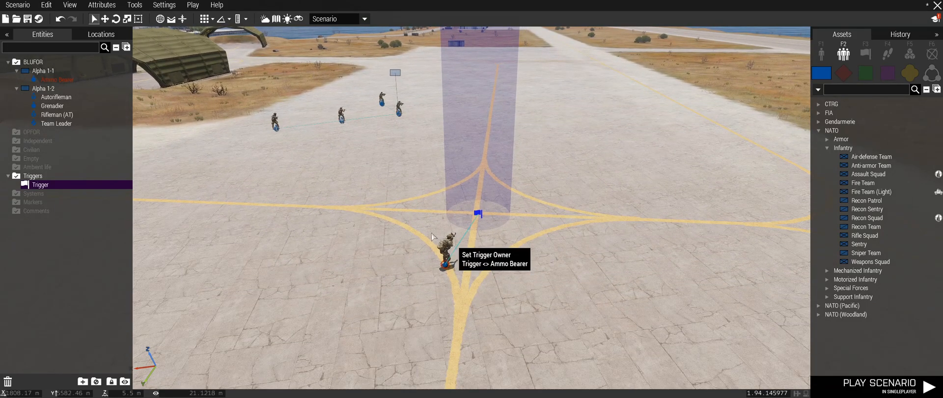
{"action": "key", "text": "w"}
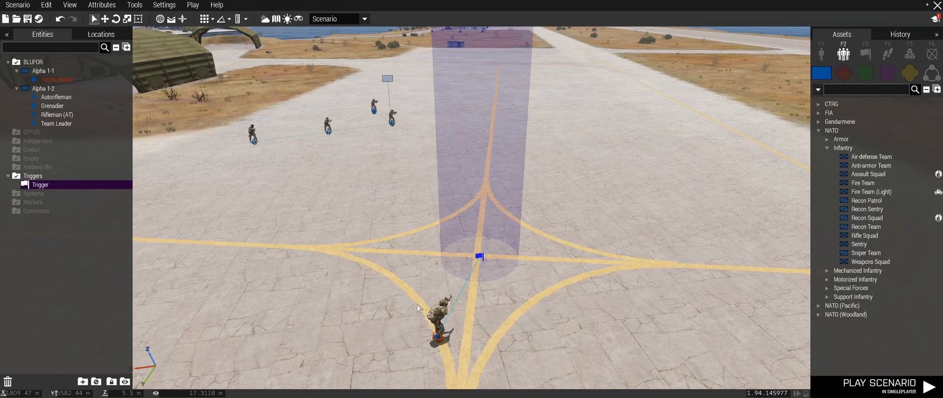
{"action": "scroll", "coordinate": [431, 296], "scroll_direction": "down", "scroll_amount": 3}
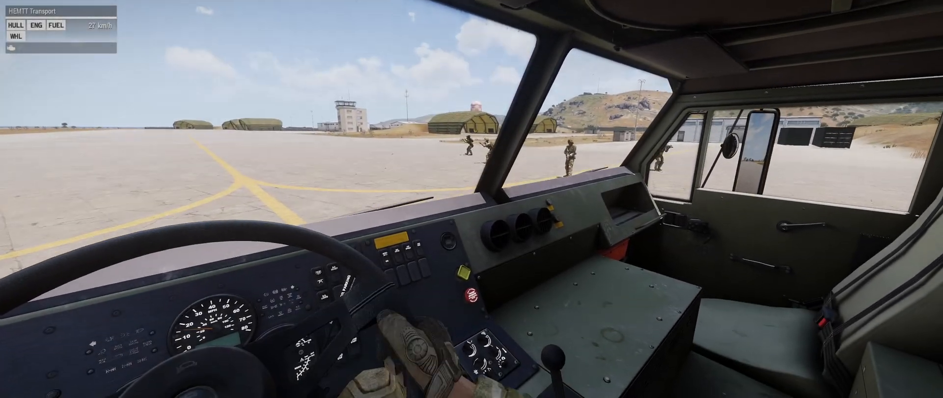
Slow the HEMTT Transport beside the infantry on the apron while playing the scenario
{"action": "key", "text": "s"}
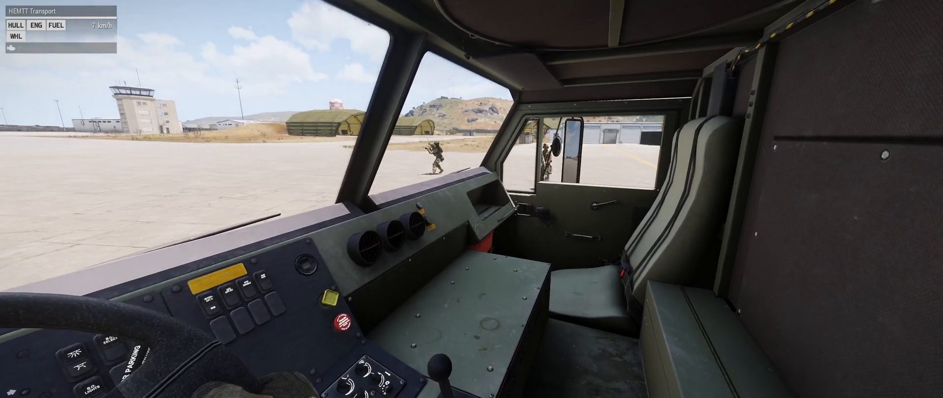